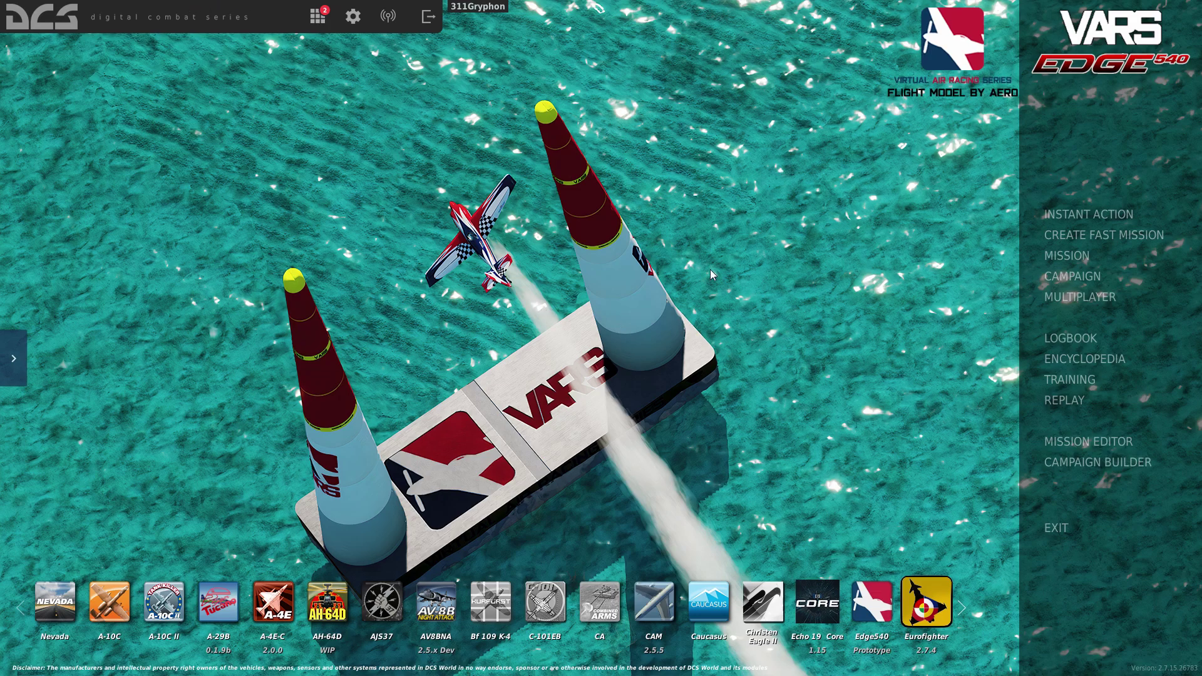
Open the control settings for the AH-64D CP/G, showing all but axis commands
click(354, 17)
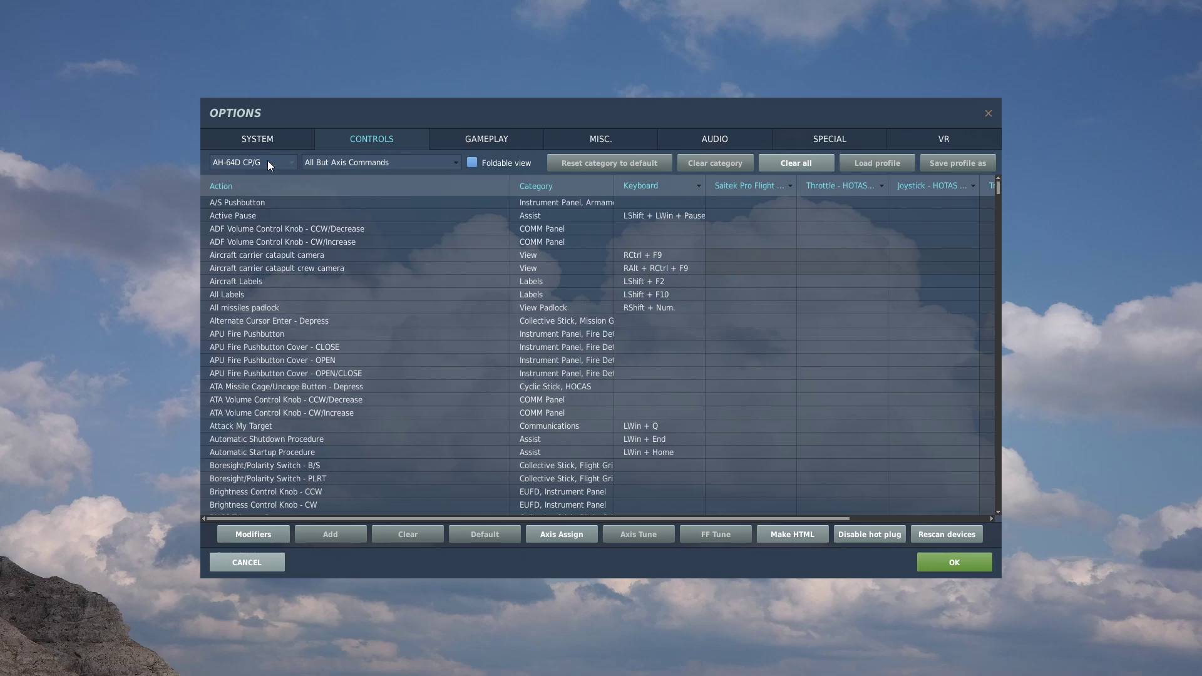
click(289, 158)
click(289, 158)
Review the existing modifiers and the first entries of the AH-64D CP/G command list
click(270, 538)
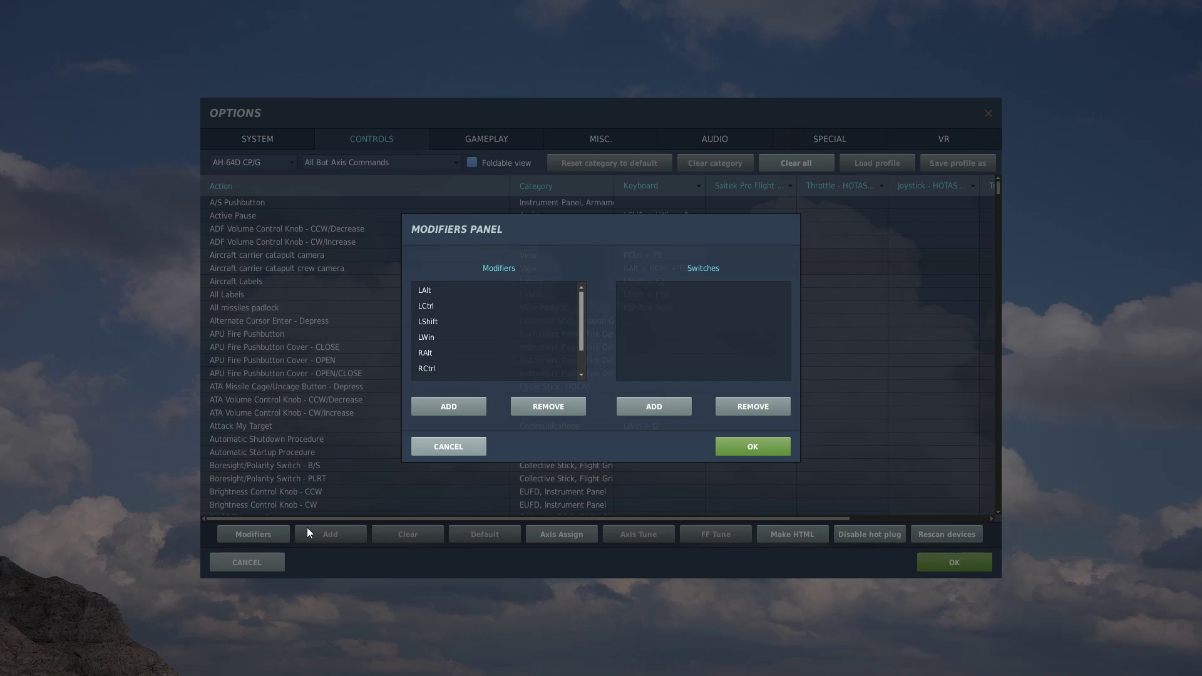
click(469, 446)
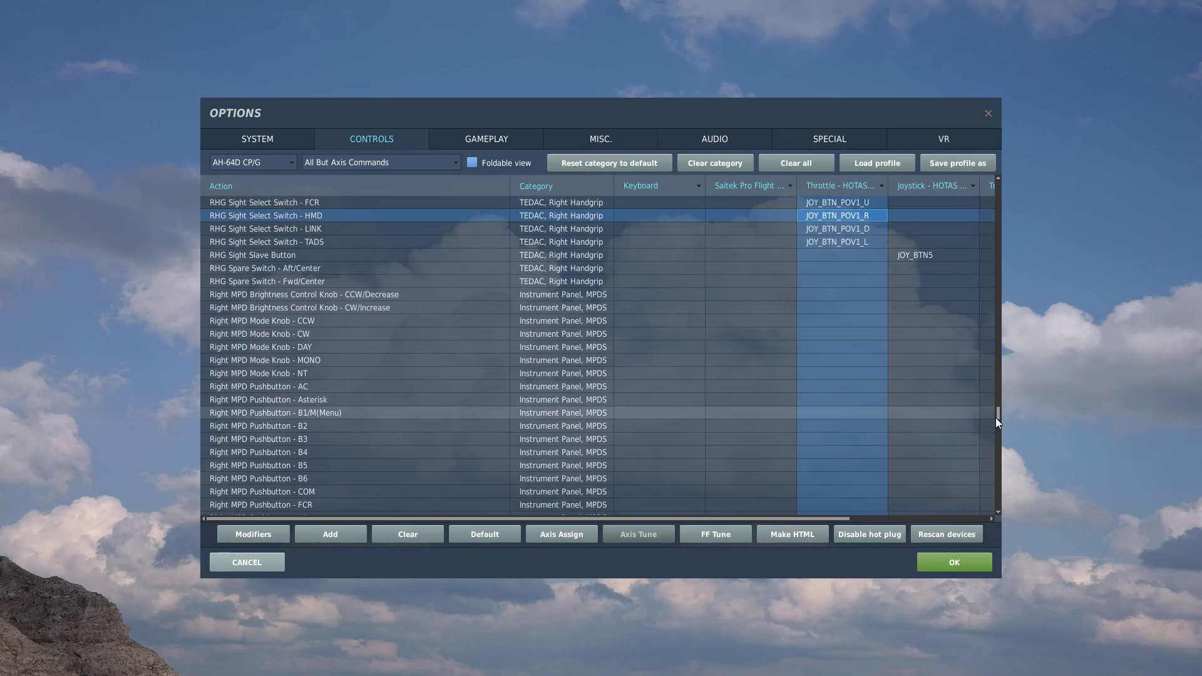
drag(996, 418, 989, 187)
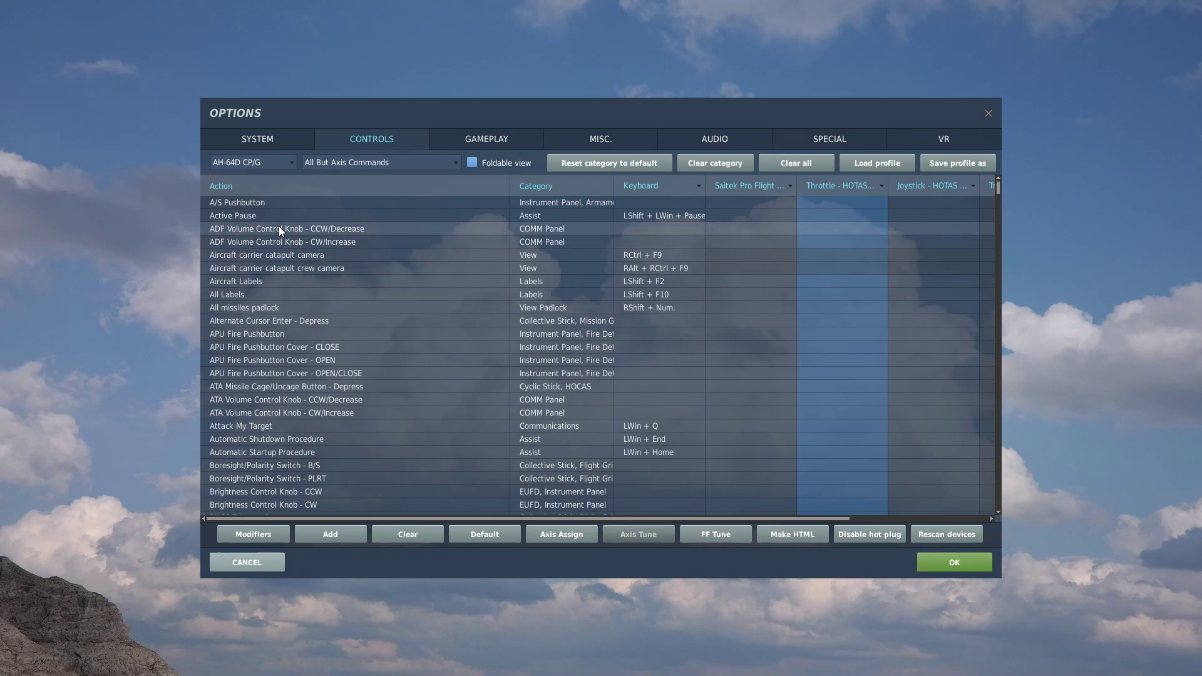
scroll(290, 369, down, 3)
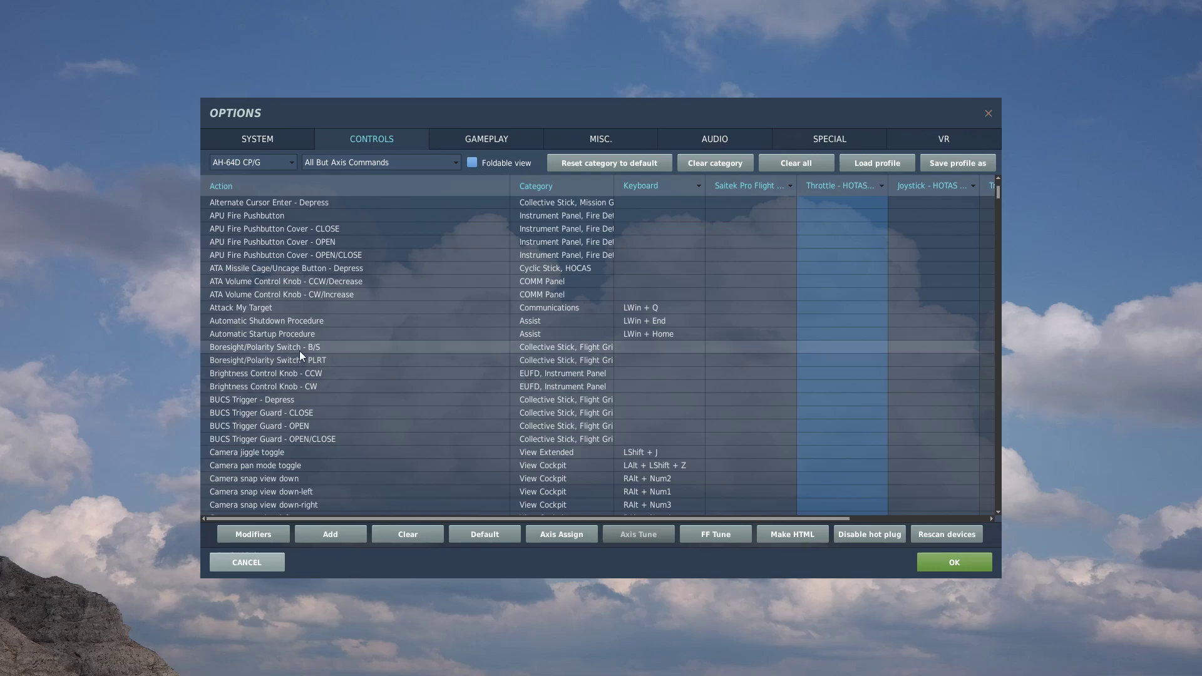
Start a new modifier with the HOTAS Warthog throttle as the device and JOY_BTN2 as the modifier button
click(264, 536)
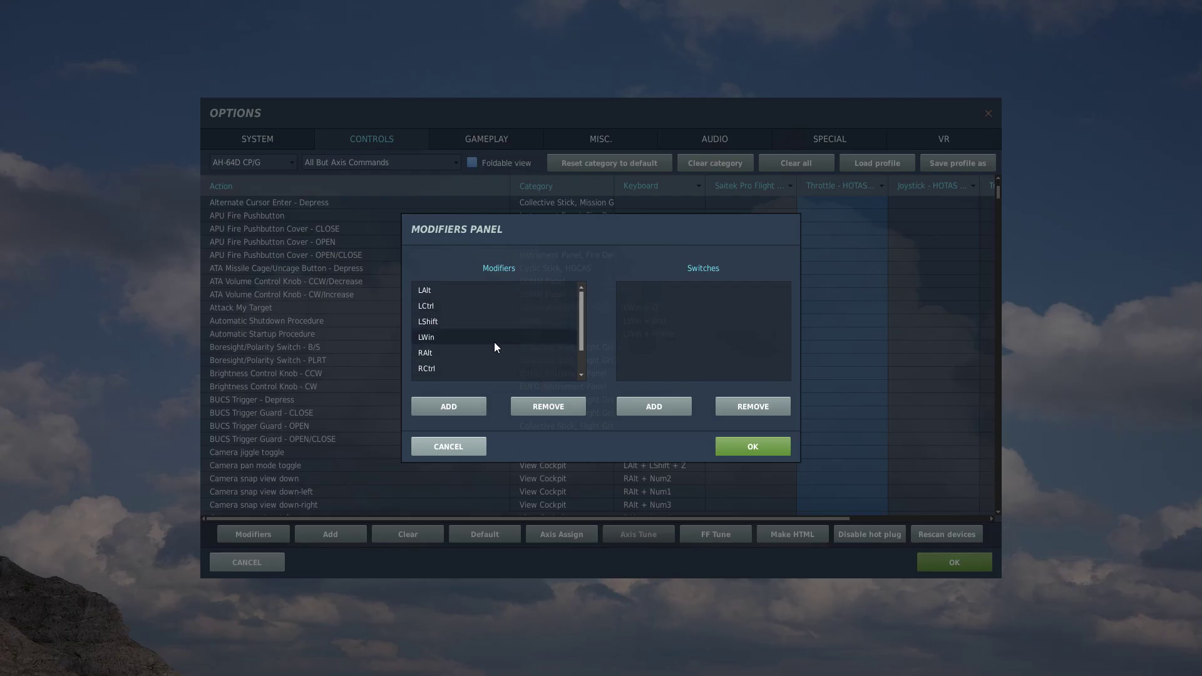
click(463, 408)
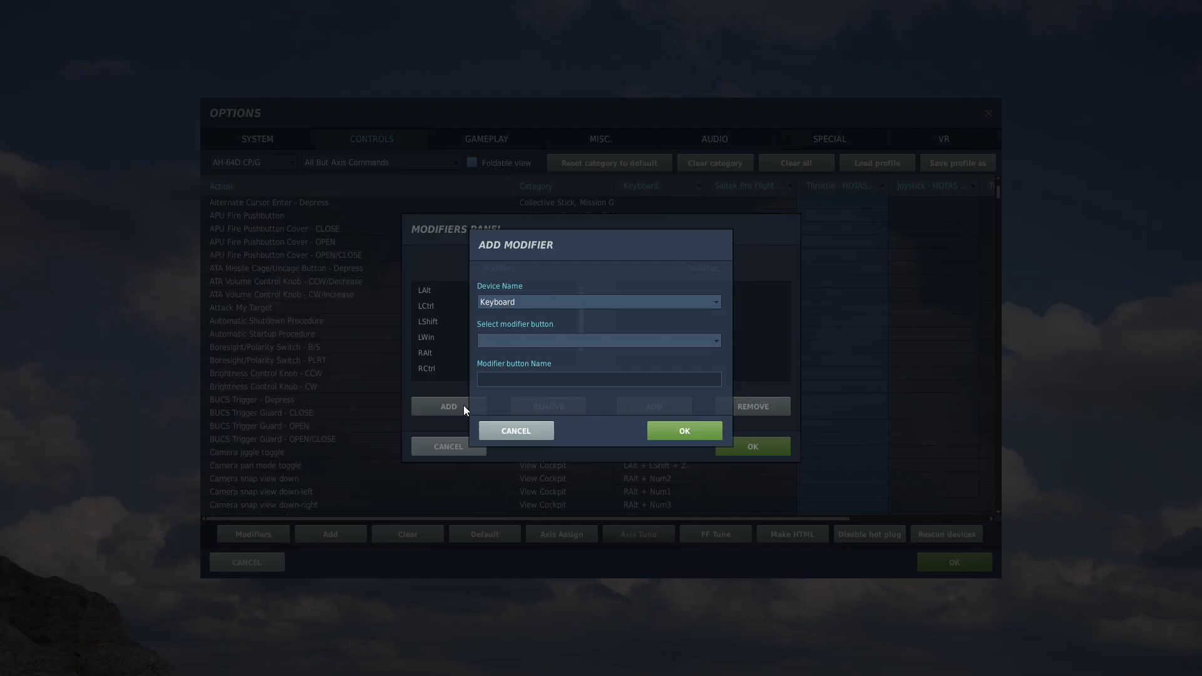
click(580, 301)
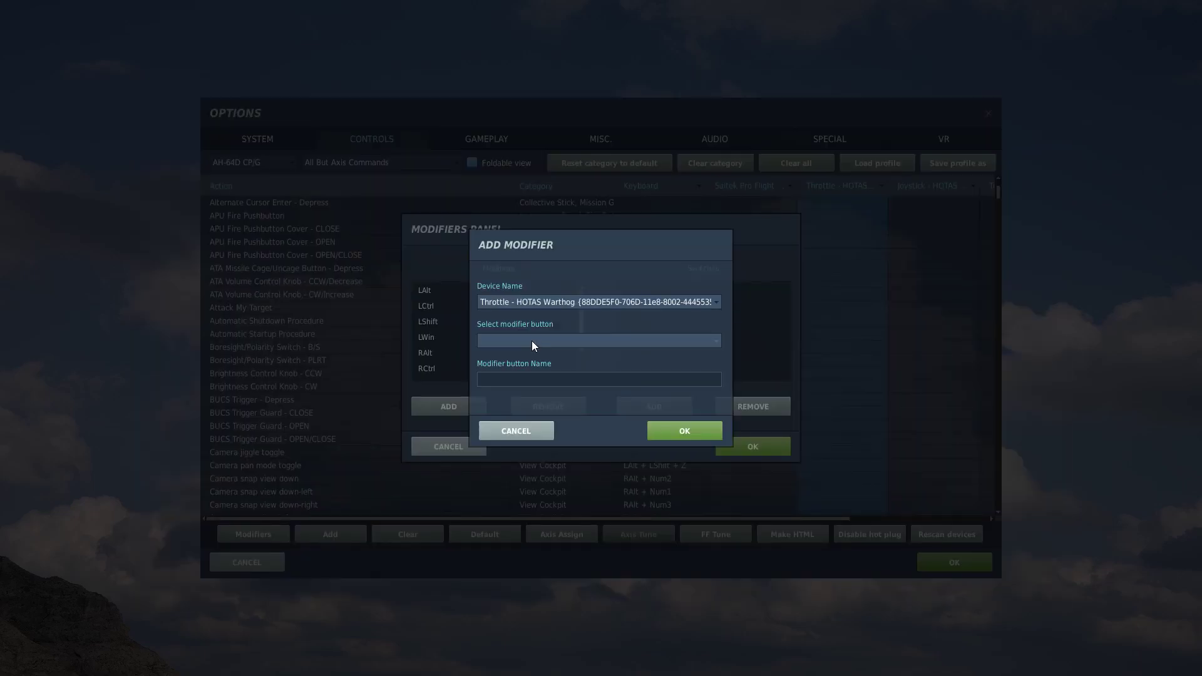
click(531, 340)
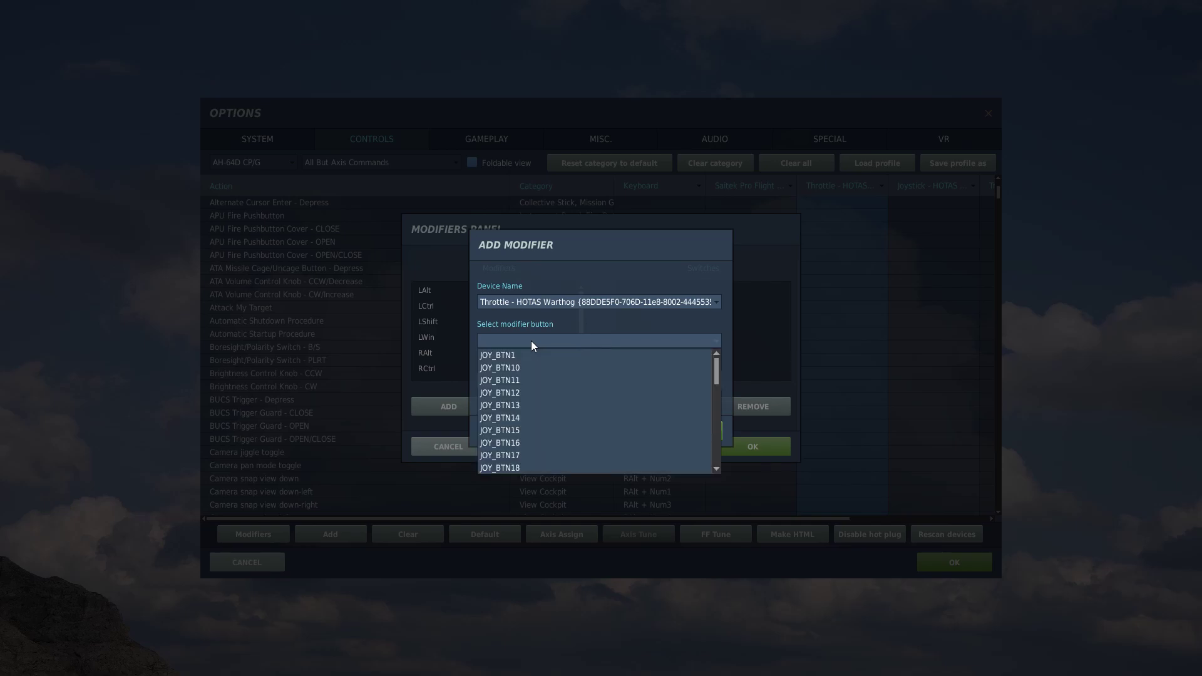
click(524, 344)
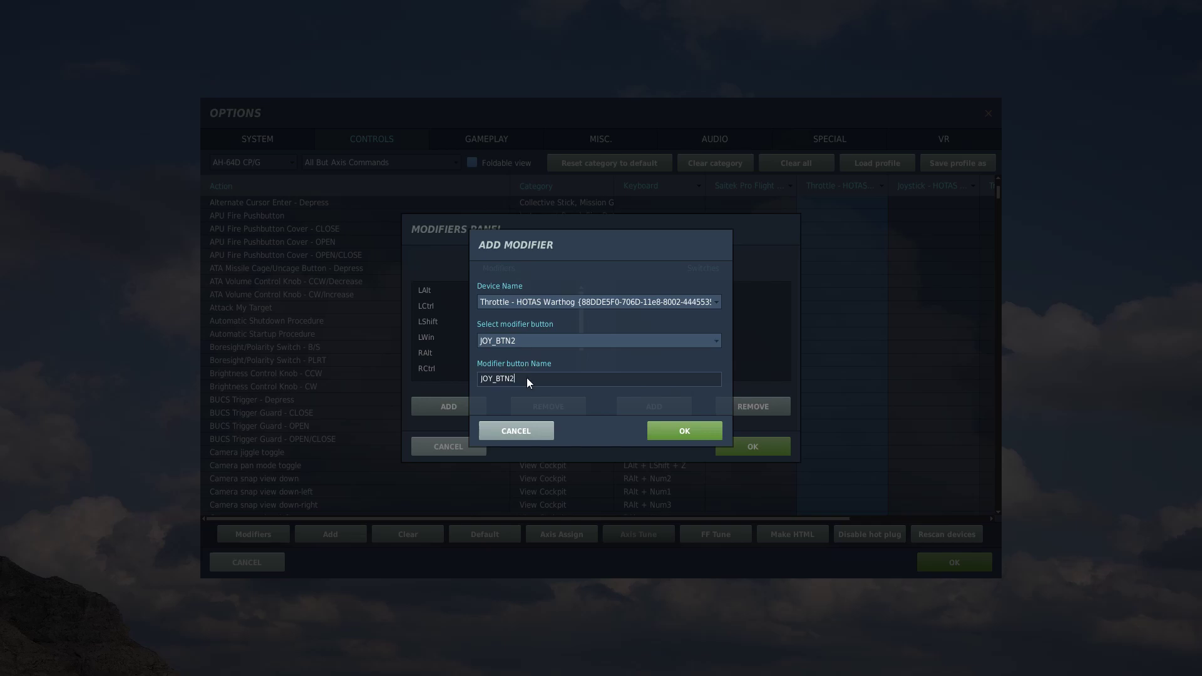
Name the new modifier button Mic Depress and save the modifier list
key(BackSpace)
key(BackSpace)
key(BackSpace)
key(BackSpace)
key(BackSpace)
key(BackSpace)
key(BackSpace)
text(M)
click(674, 431)
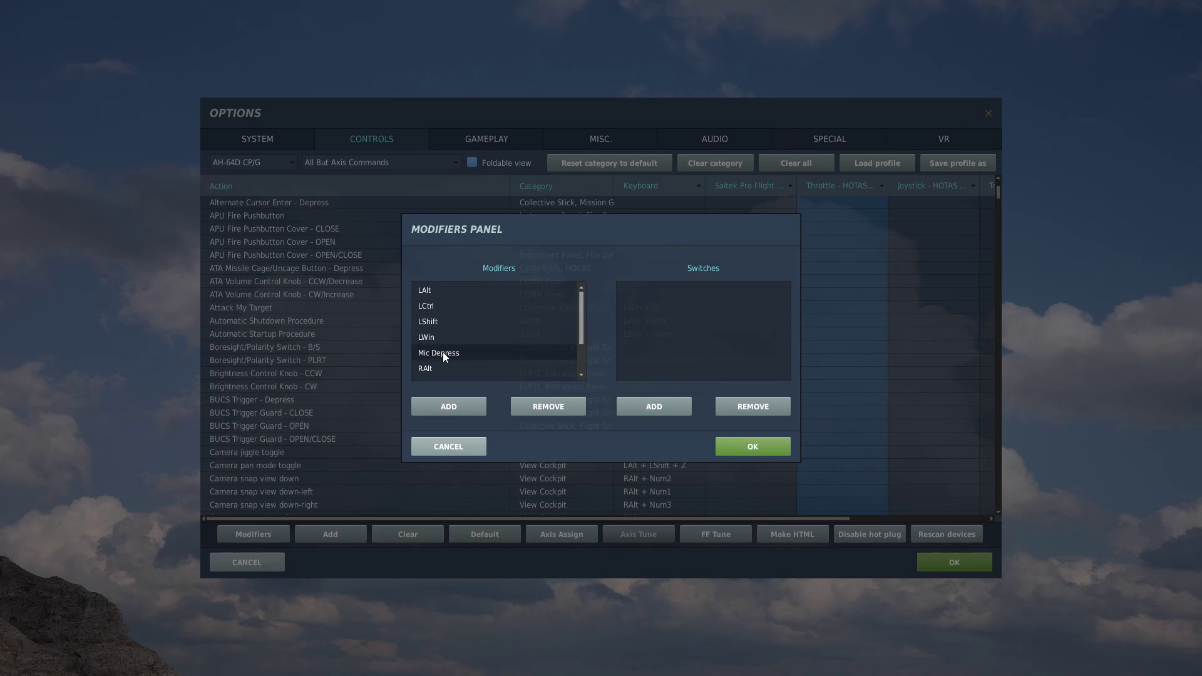
click(765, 448)
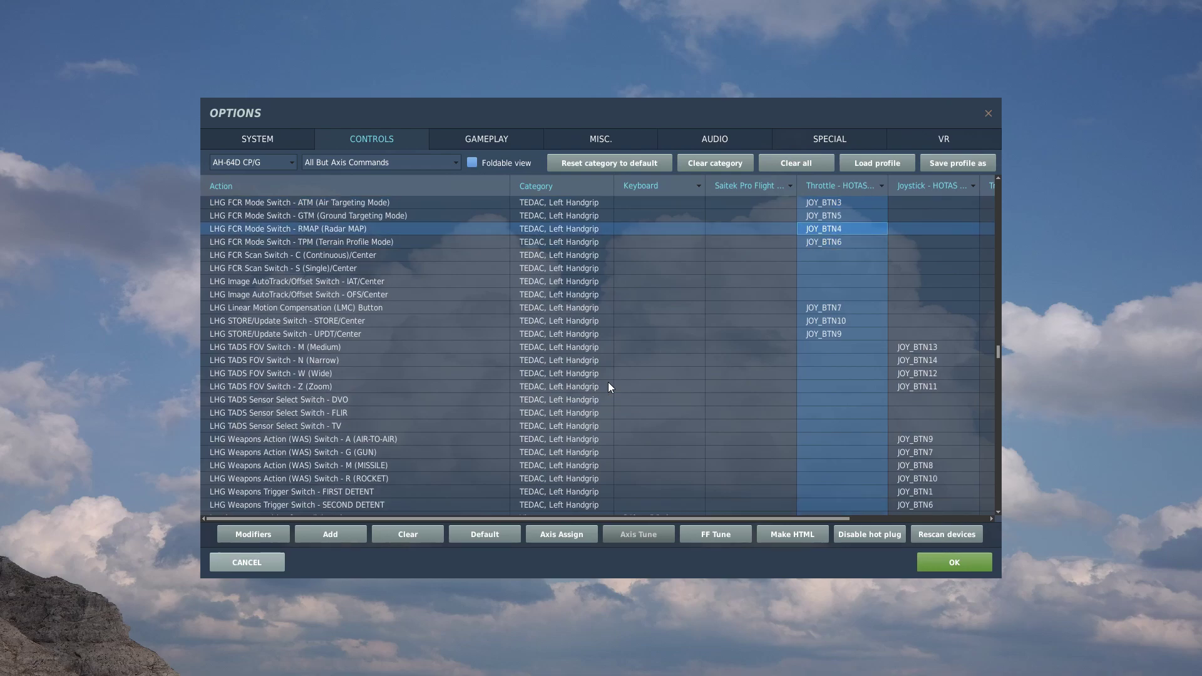
Bind Boresight/Polarity Switch - B/S on the throttle to a button combined with the Mic Depress modifier
scroll(608, 386, up, 1)
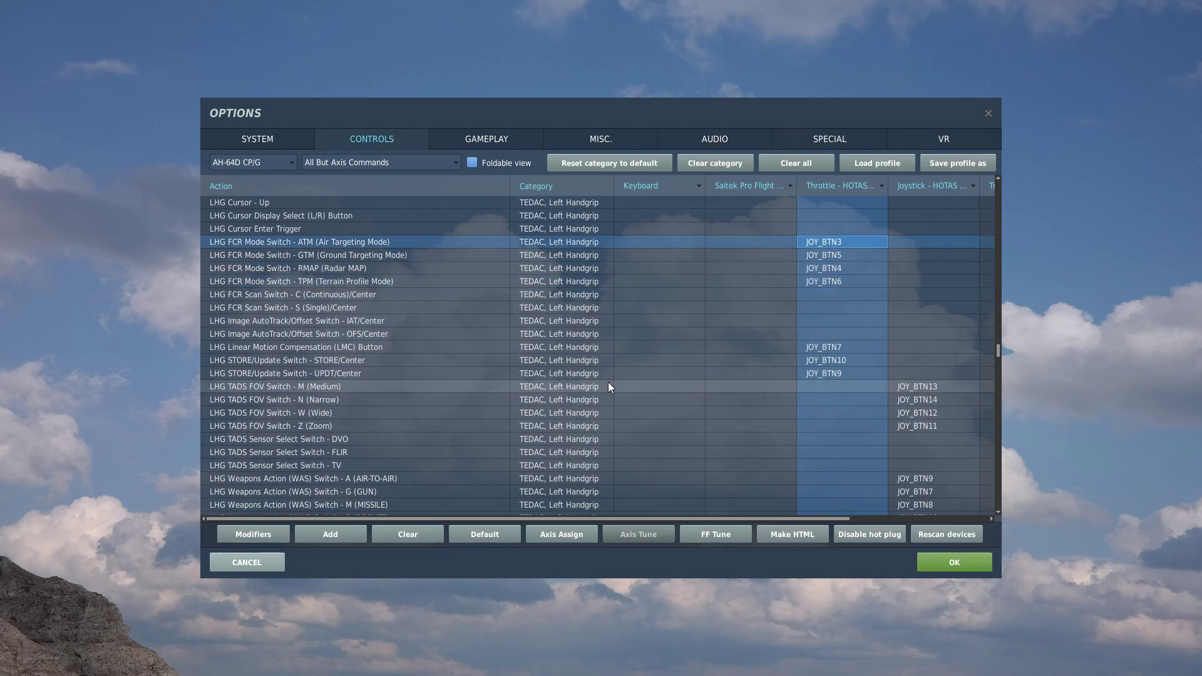
drag(998, 351, 1005, 170)
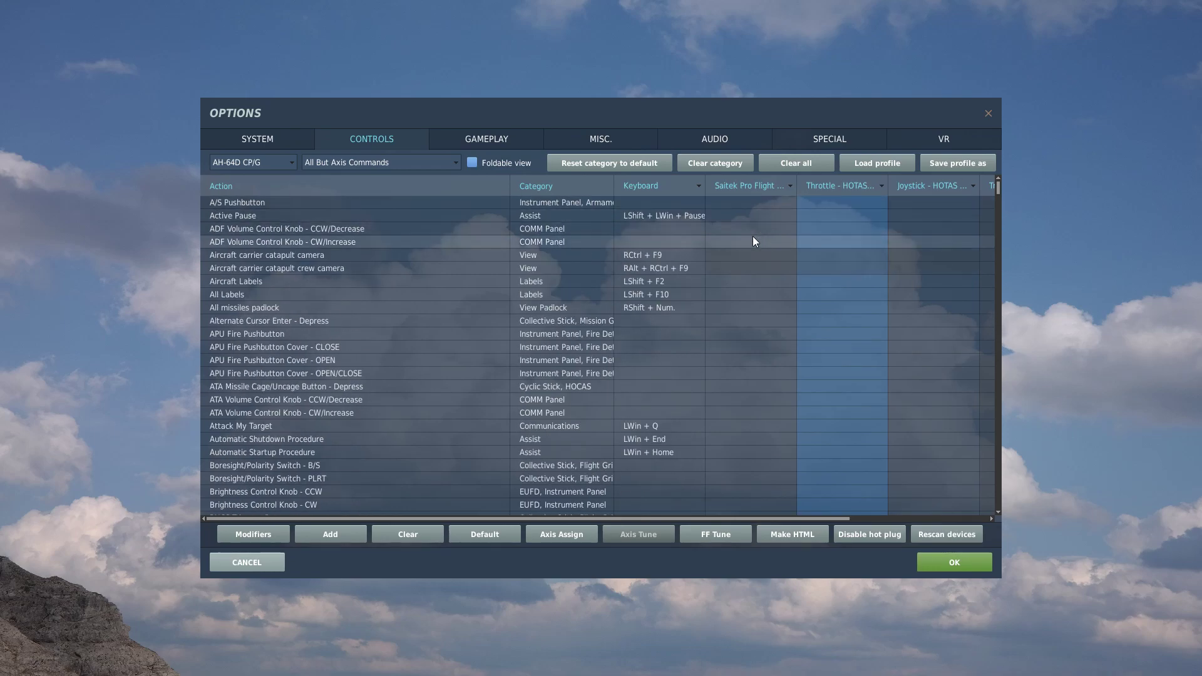
scroll(494, 279, down, 3)
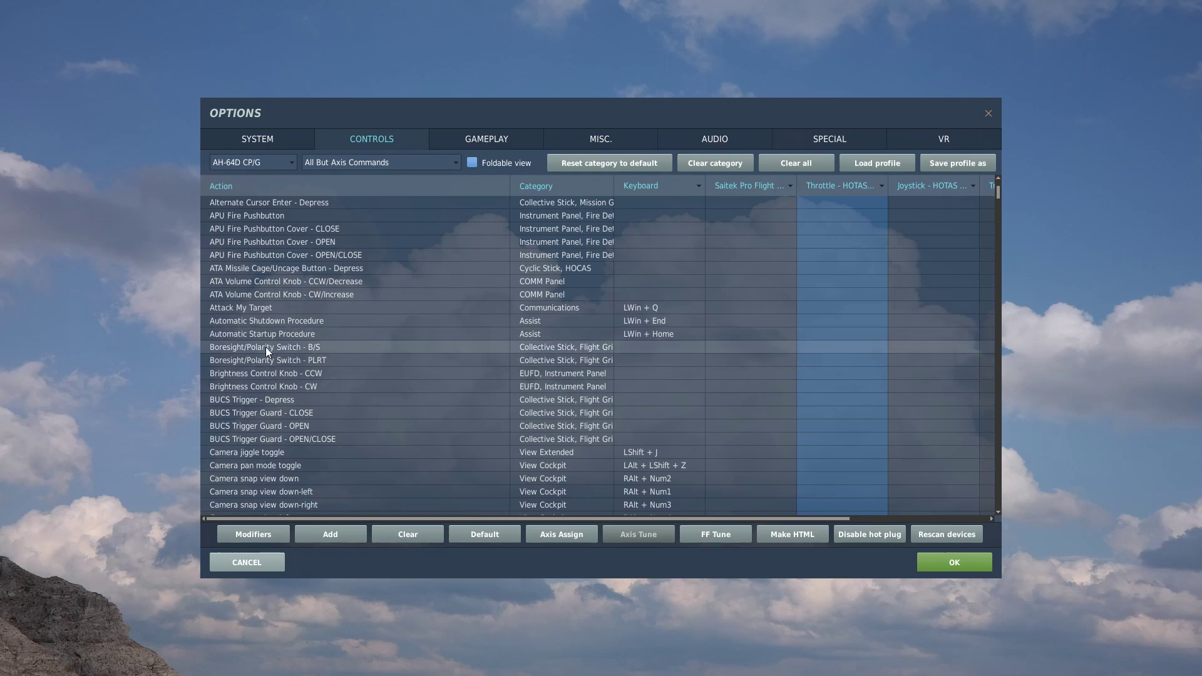
click(829, 346)
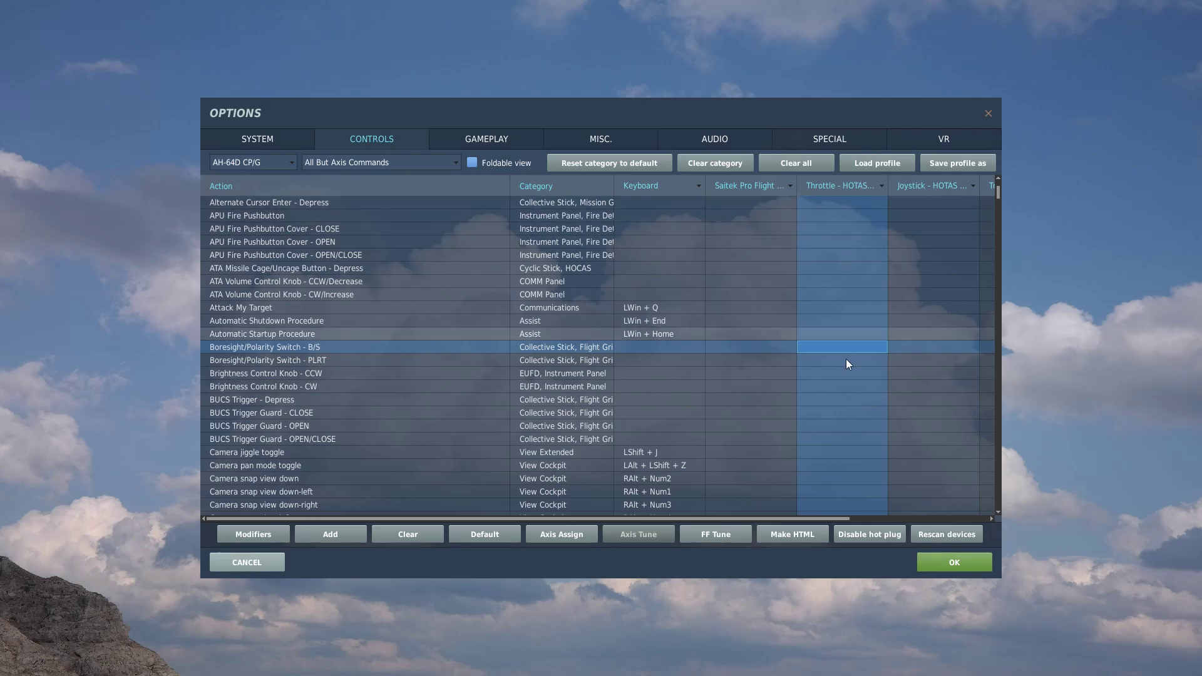
click(332, 534)
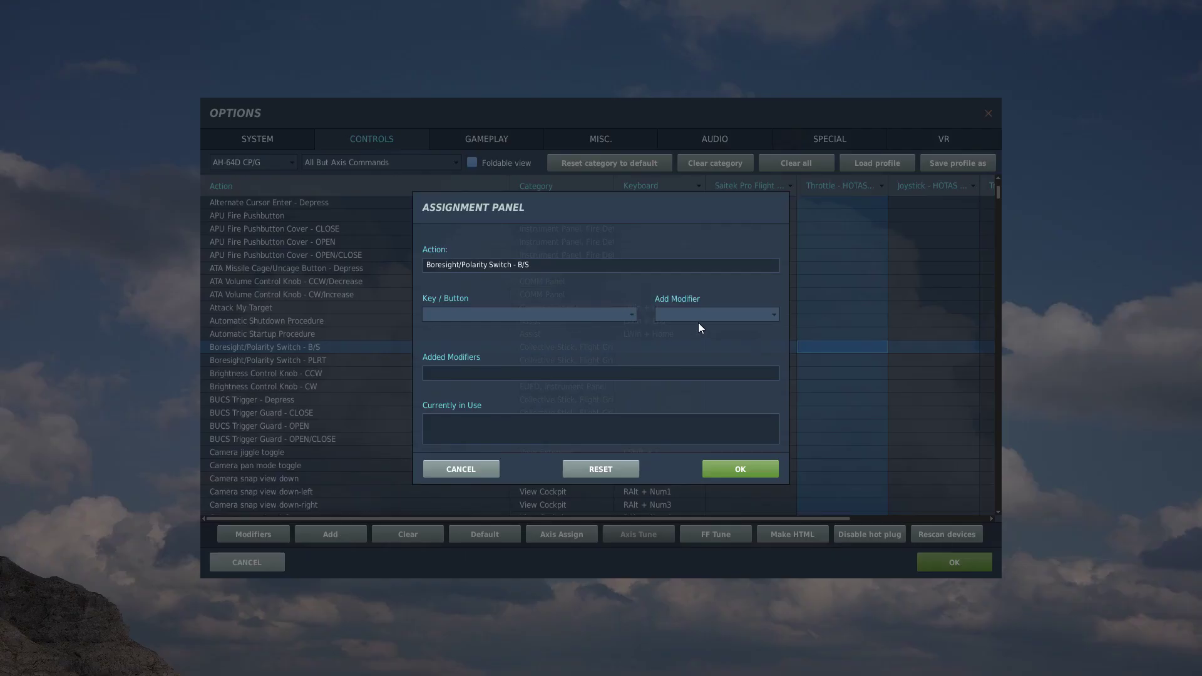
click(715, 313)
click(701, 374)
click(530, 314)
click(530, 313)
click(745, 470)
Bind Boresight/Polarity Switch - PLRT on the throttle to a button combined with the Mic Depress modifier
key(Down)
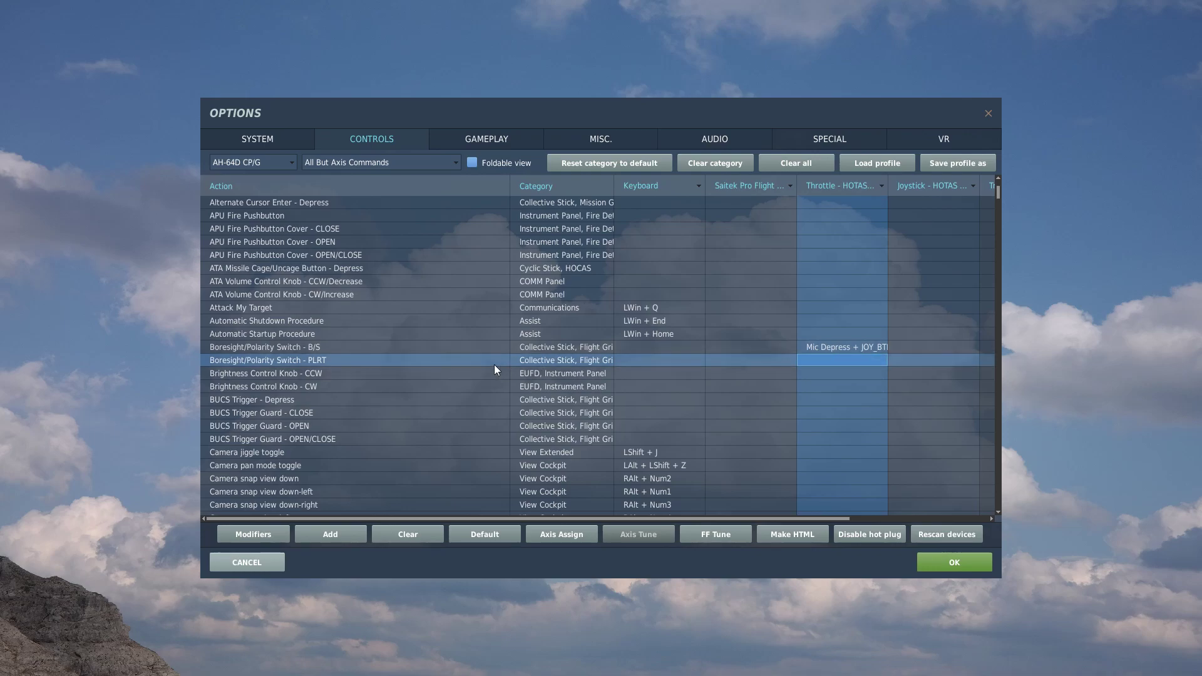
click(341, 533)
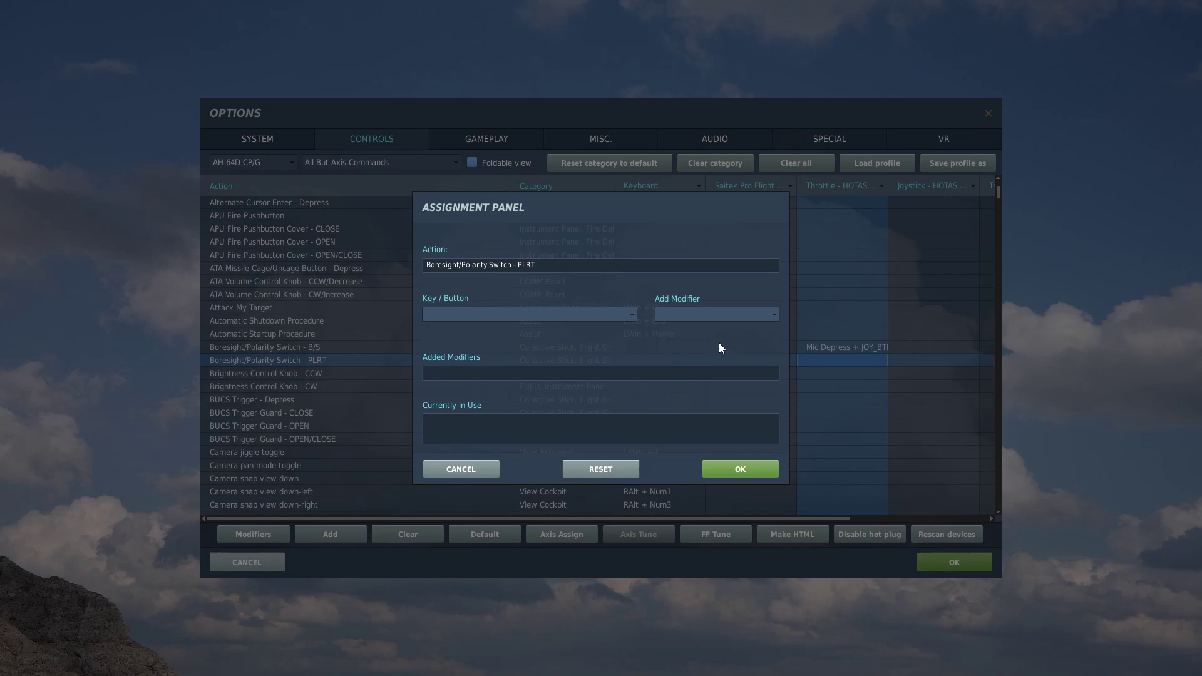
click(715, 321)
click(702, 378)
click(739, 471)
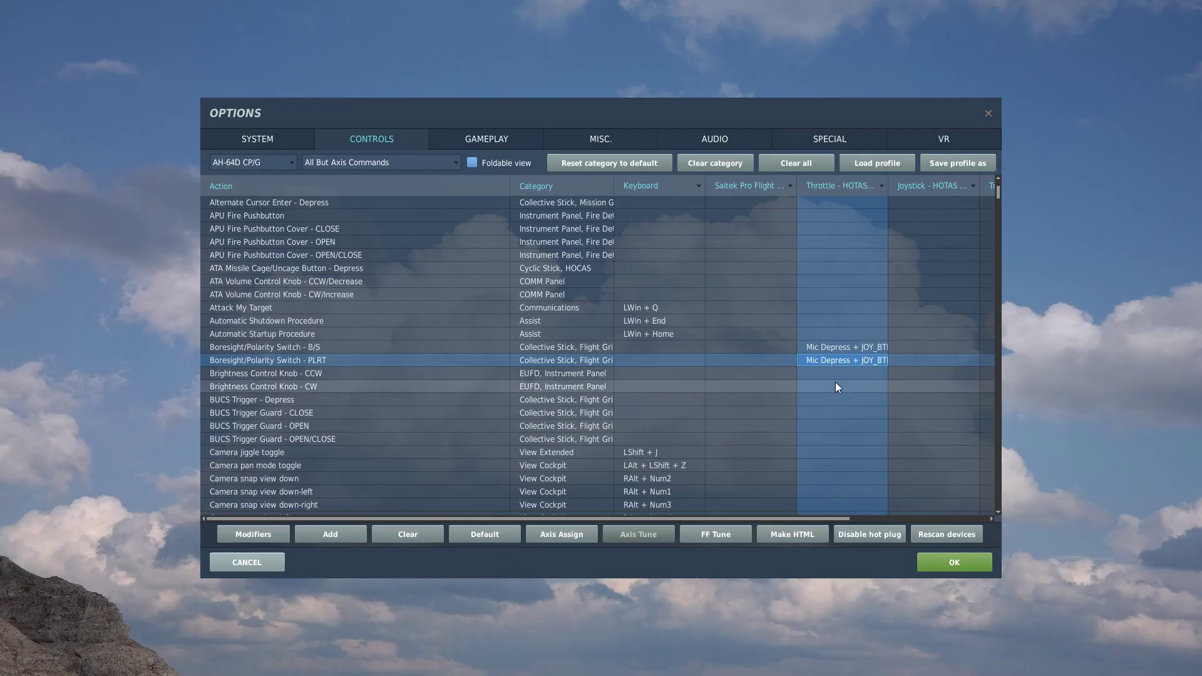
Bind Brightness Control Knob - CCW on the throttle to a button combined with the Mic Depress modifier
click(837, 379)
click(362, 535)
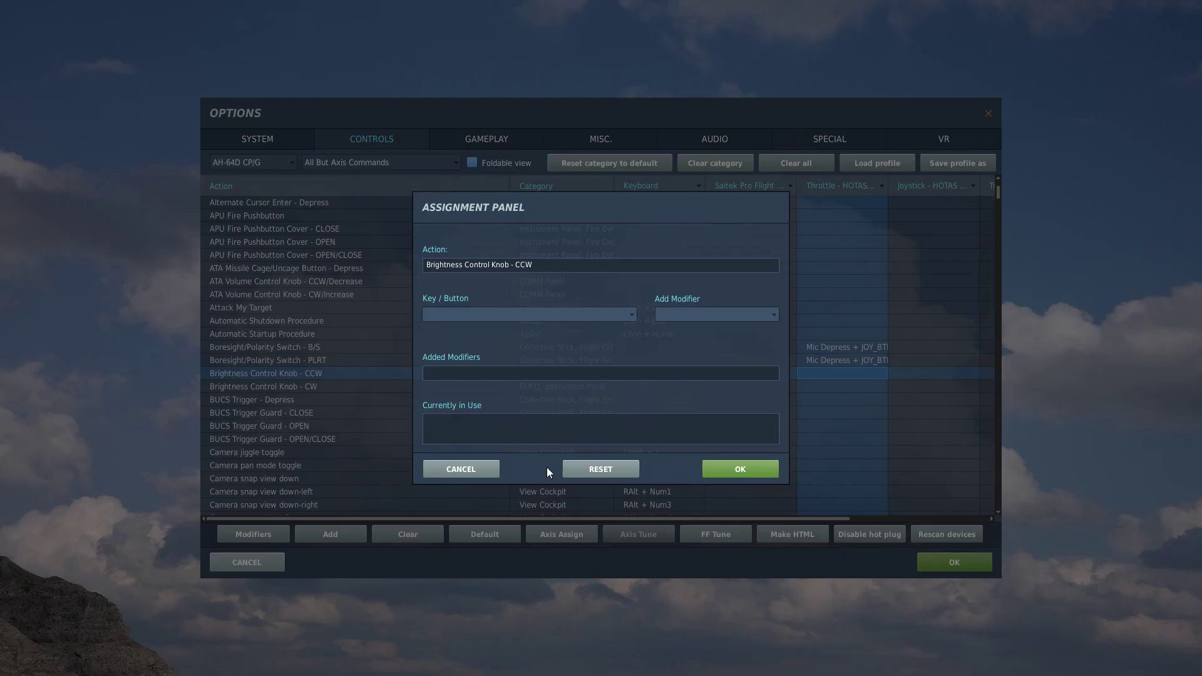
click(680, 315)
click(685, 379)
click(734, 462)
Bind Brightness Control Knob - CW on the throttle to JOY_BTN_POV1_R with the Mic Depress modifier
click(815, 387)
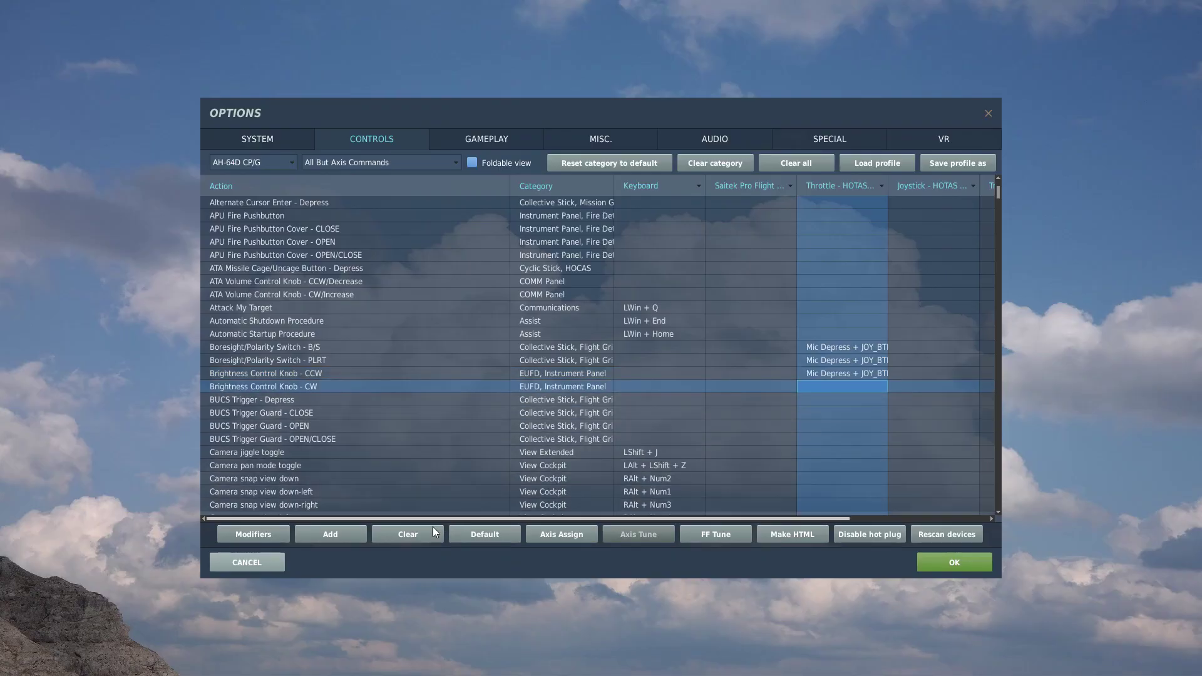
click(336, 535)
click(724, 315)
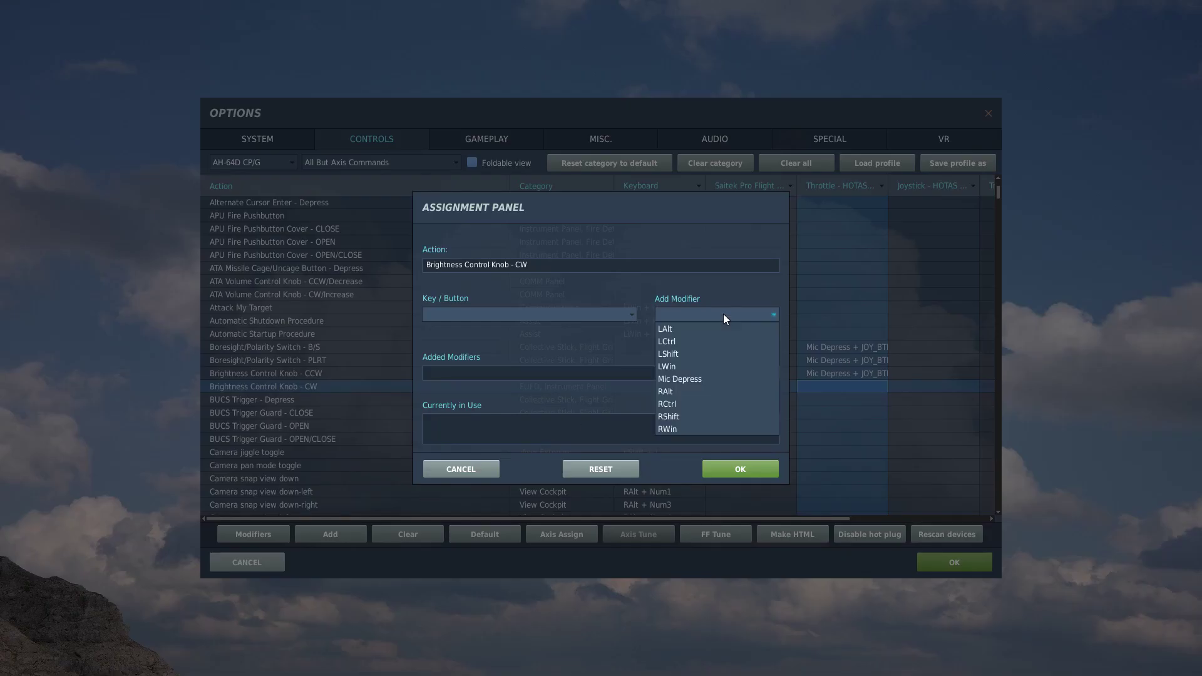
click(708, 381)
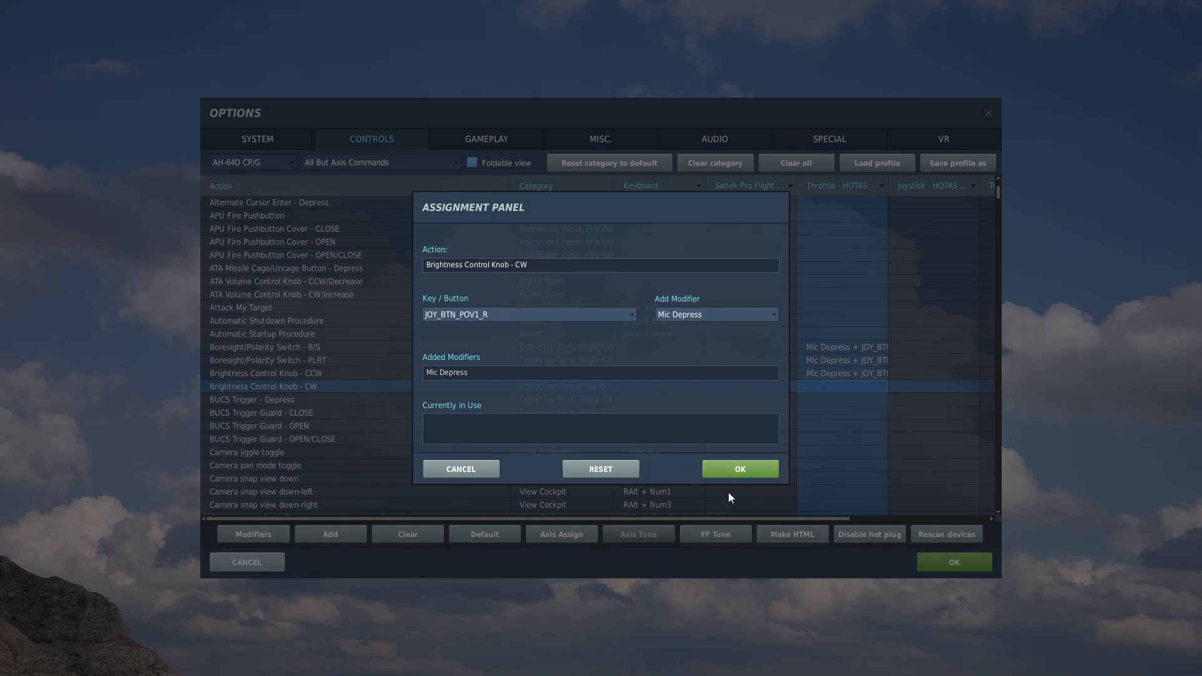
click(752, 468)
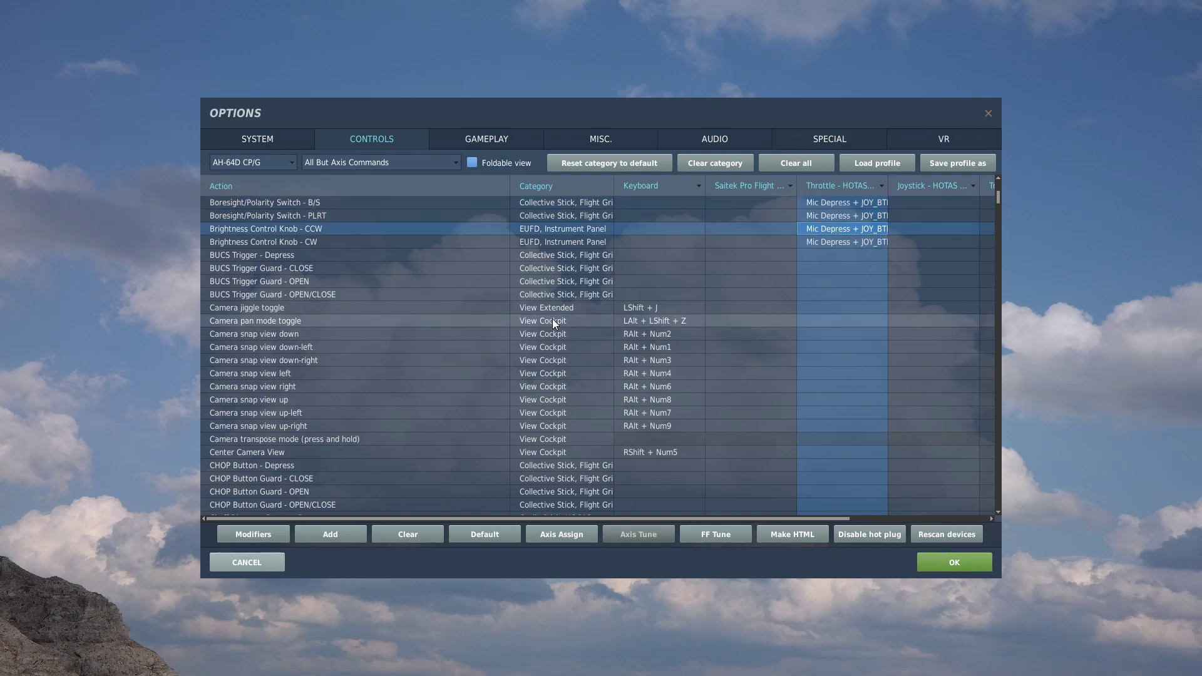
scroll(553, 318, up, 4)
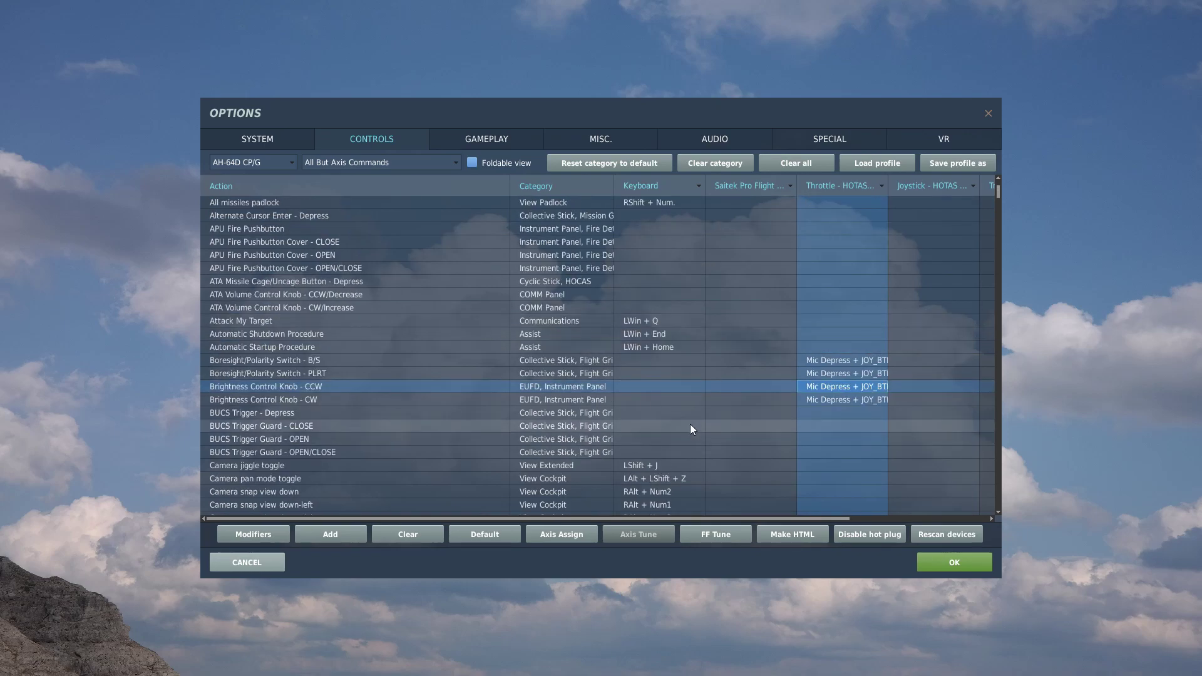